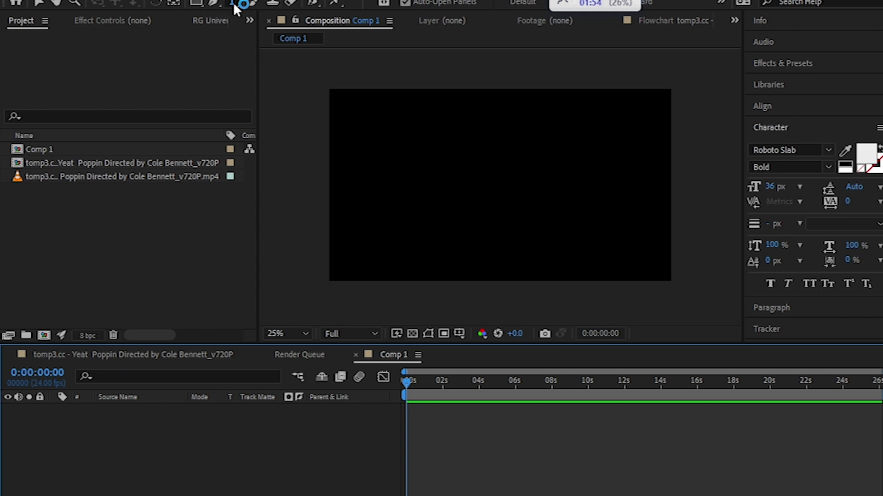
# Start a new text layer in the Comp 1 viewer with the Type tool.
pyautogui.click(433, 179)
# Type 'Subscribe', then add a full-frame 1920×1080 red solid layer above it.
pyautogui.write('t')
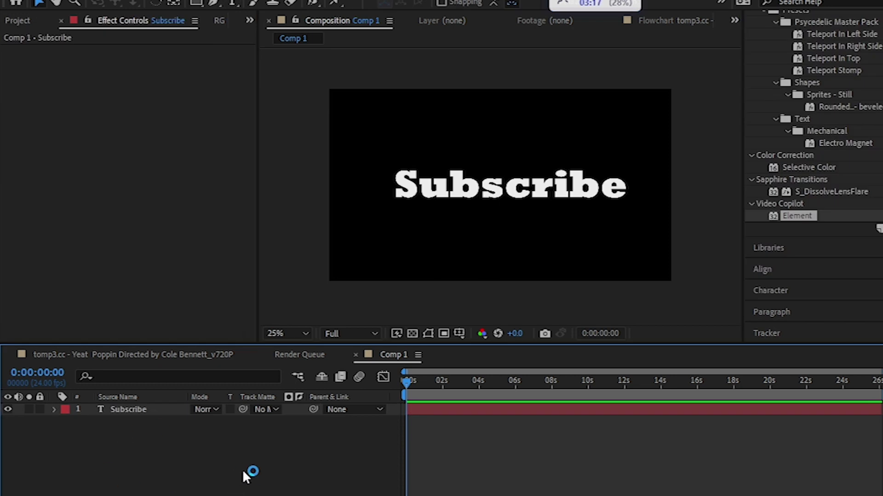
pyautogui.rightClick(157, 466)
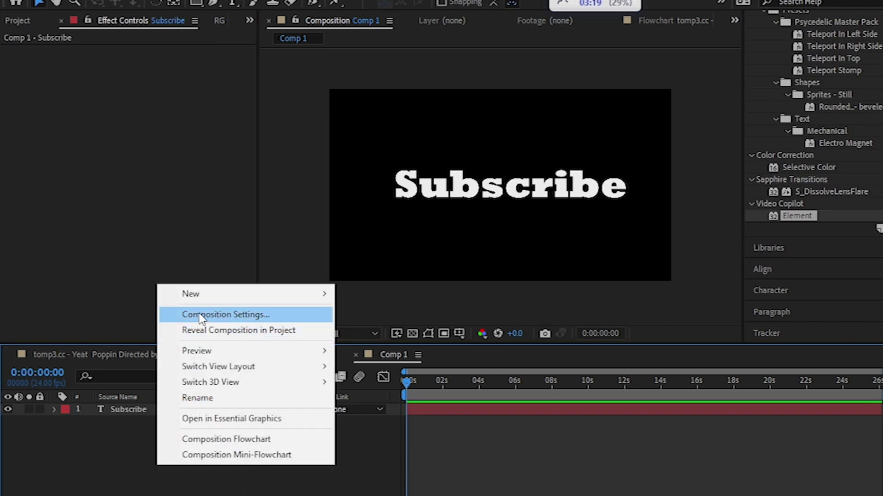
pyautogui.moveTo(201, 298)
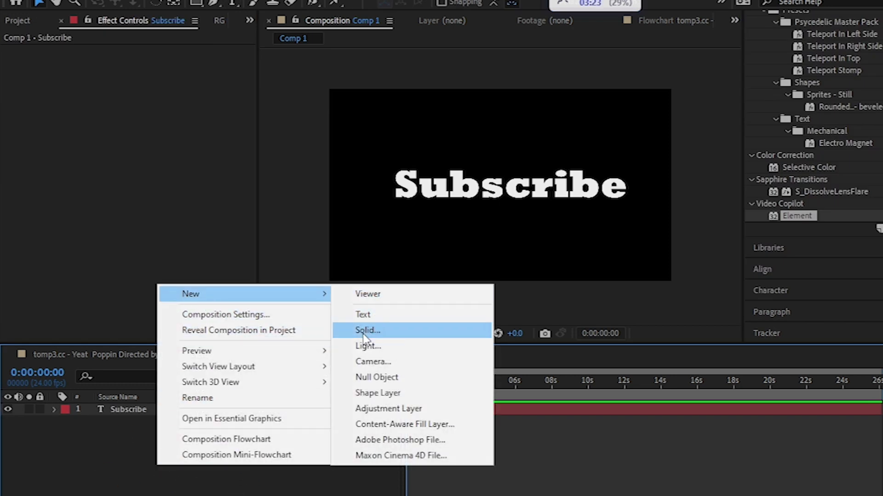
pyautogui.click(400, 331)
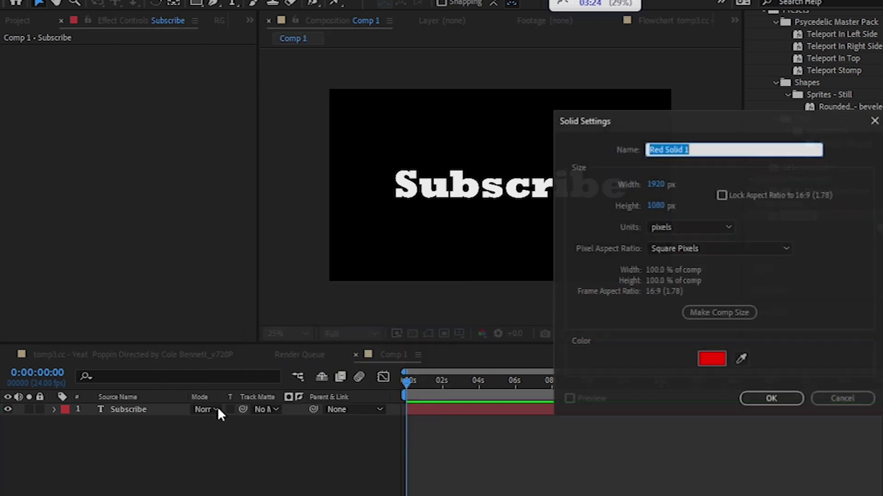
pyautogui.click(765, 399)
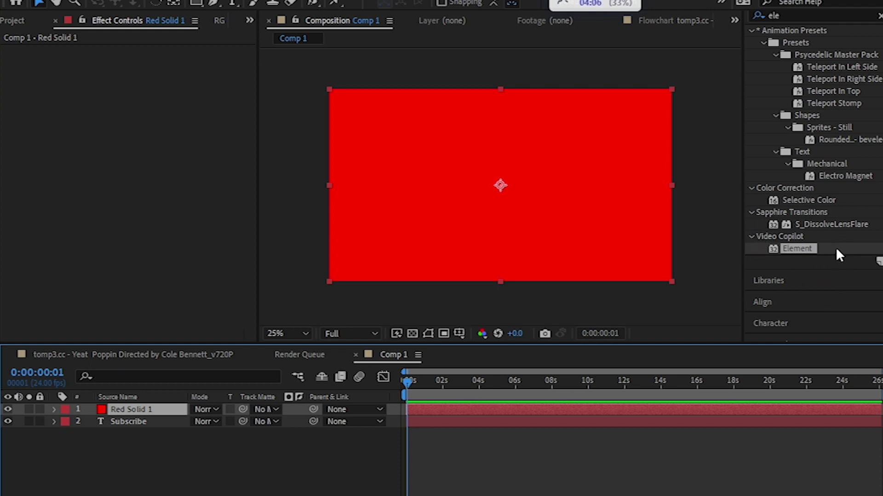
# Apply Element to Red Solid 1 and set Custom Text and Masks Path Layer 1 to '2. Subscribe'.
pyautogui.moveTo(835, 247); pyautogui.dragTo(179, 177)
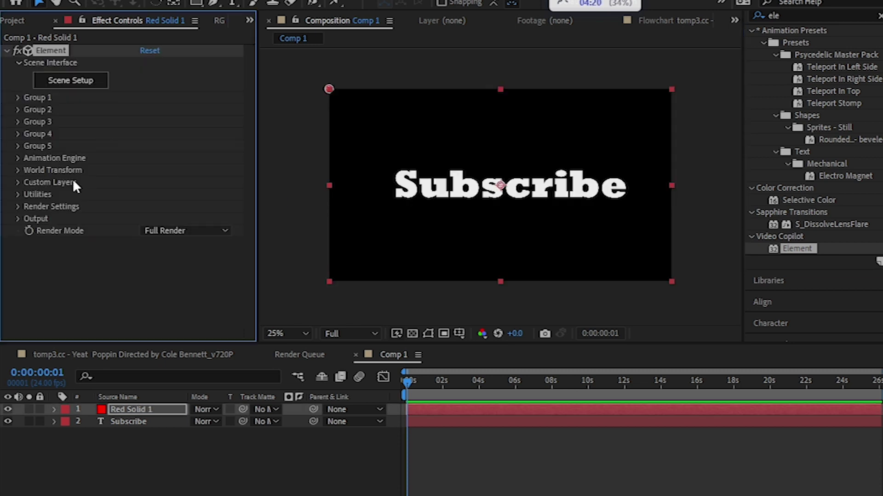
pyautogui.click(18, 182)
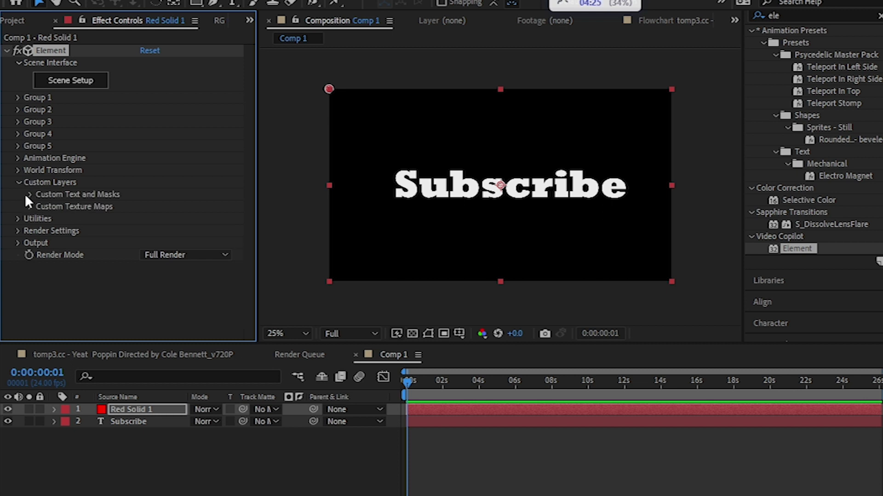
pyautogui.click(28, 194)
pyautogui.scroll(-3, 115, 152)
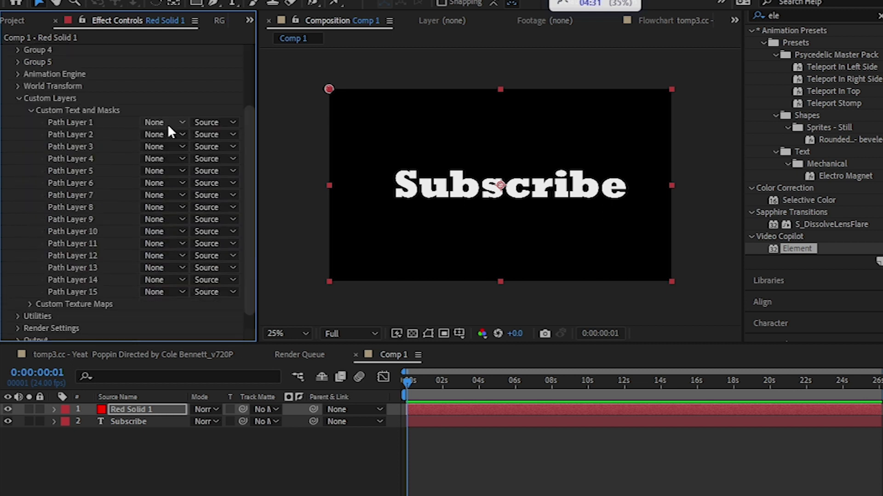
pyautogui.click(167, 123)
pyautogui.click(177, 180)
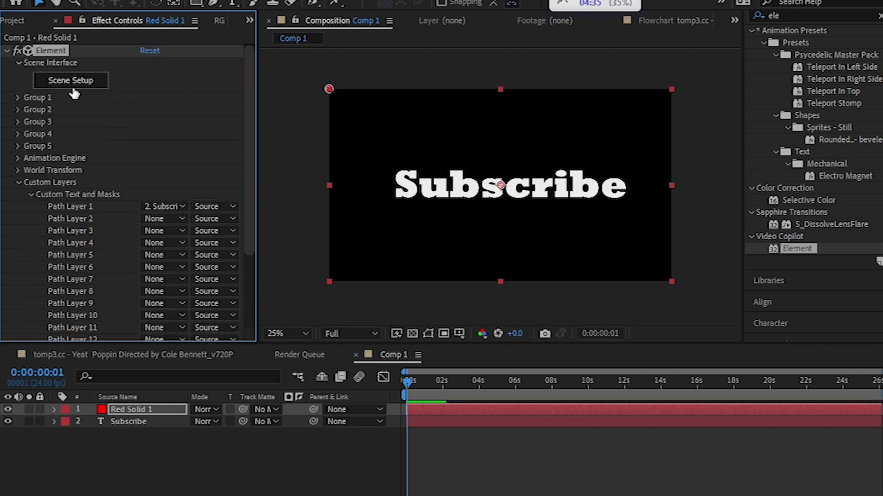
# In Element 3D Scene Setup, extrude the Subscribe text into a 3D model and orbit to view it.
pyautogui.click(73, 88)
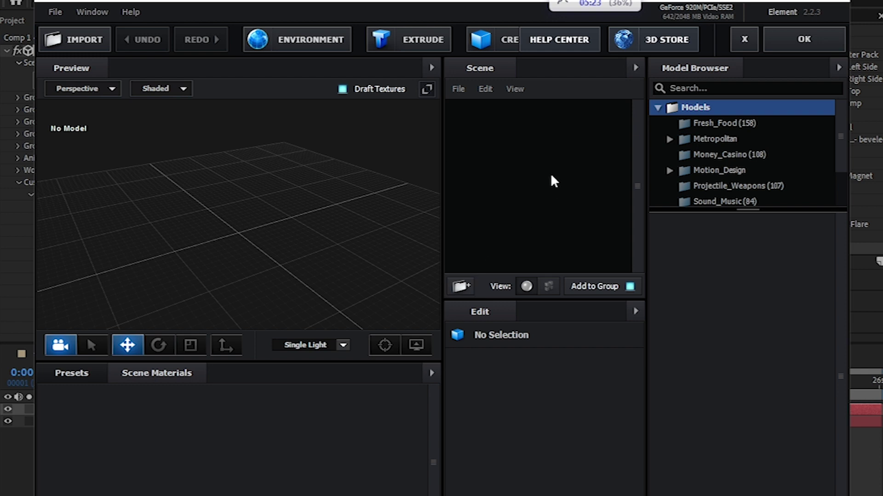
pyautogui.click(424, 38)
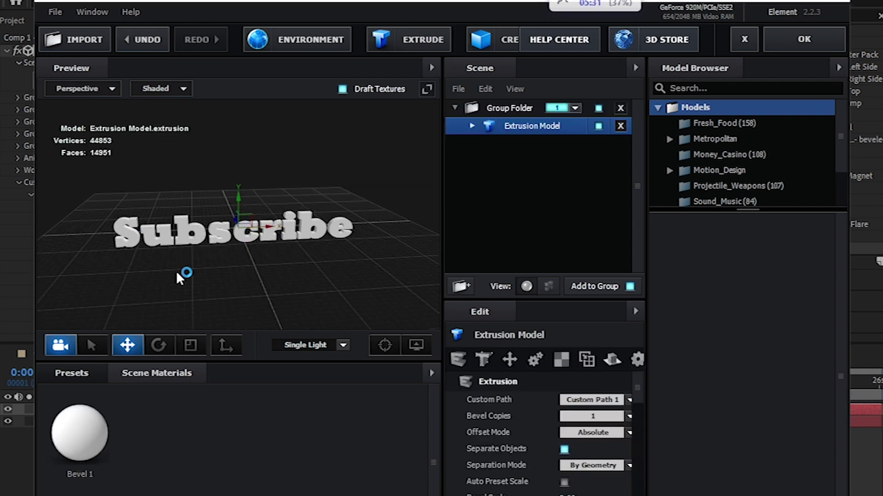
pyautogui.moveTo(177, 273)
pyautogui.mouseDown()
pyautogui.moveTo(225, 288)
pyautogui.moveTo(165, 297)
pyautogui.moveTo(82, 256)
pyautogui.moveTo(213, 286)
pyautogui.moveTo(184, 278)
pyautogui.mouseUp()
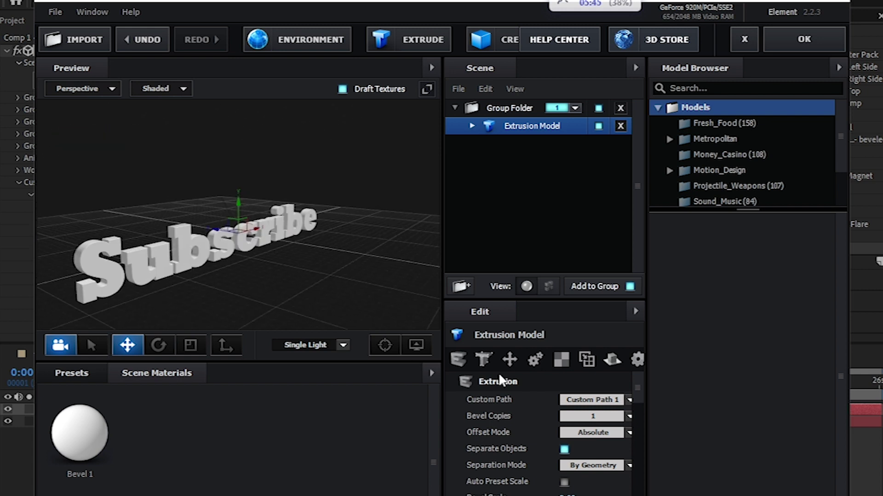
# Set the extrusion's Bevel Scale to 5.65 in the Edit panel.
pyautogui.scroll(-1, 532, 434)
pyautogui.scroll(1, 533, 435)
pyautogui.scroll(-1, 532, 434)
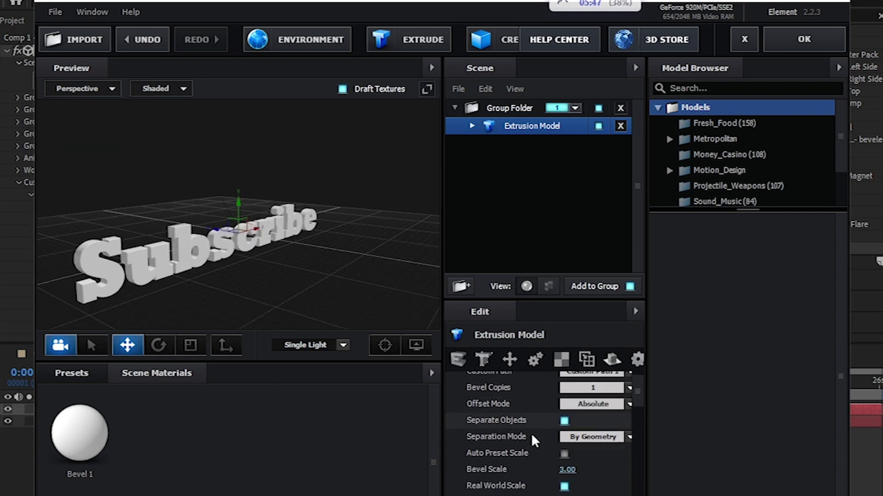
pyautogui.scroll(-1, 532, 440)
pyautogui.moveTo(567, 448); pyautogui.dragTo(761, 453)
pyautogui.moveTo(363, 280); pyautogui.dragTo(198, 276)
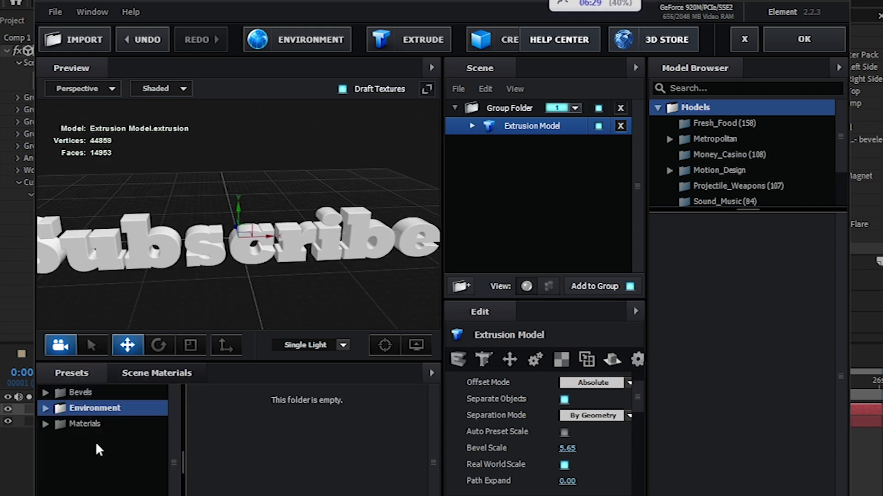
# Apply the red gummy material from the Pro_Shaders Translucent presets to the extruded text.
pyautogui.doubleClick(80, 424)
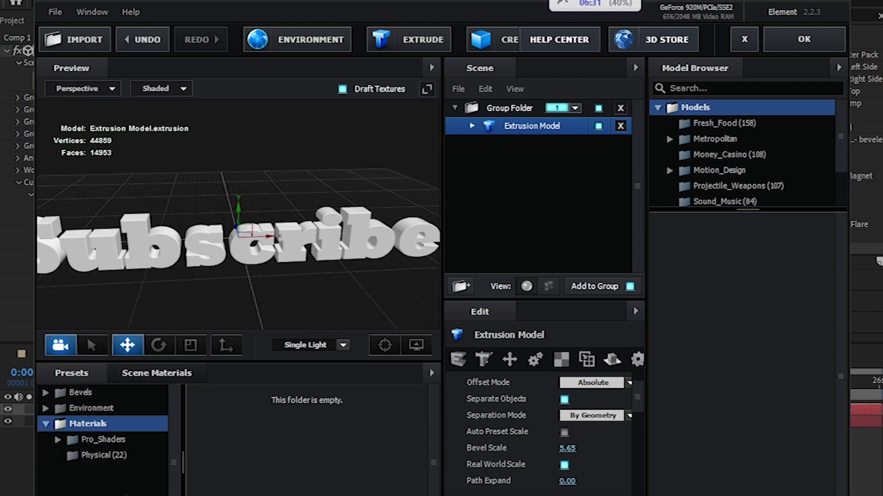
pyautogui.click(117, 457)
pyautogui.scroll(-5, 277, 434)
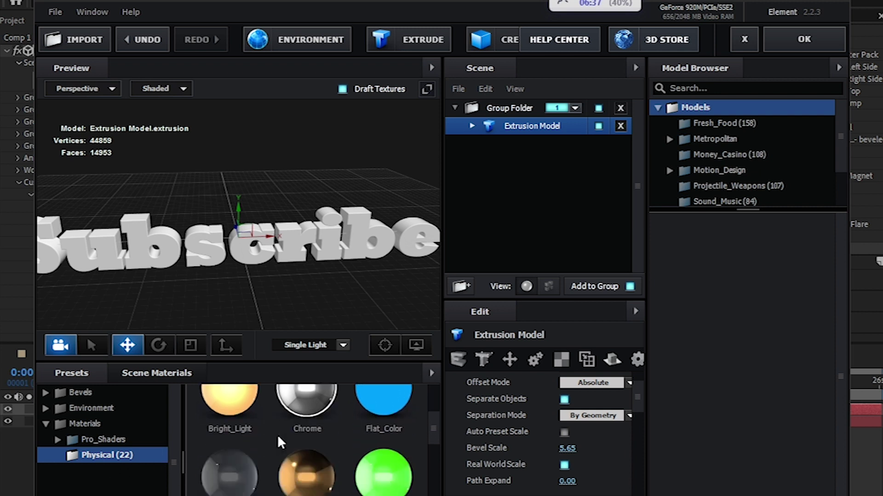
pyautogui.scroll(3, 280, 440)
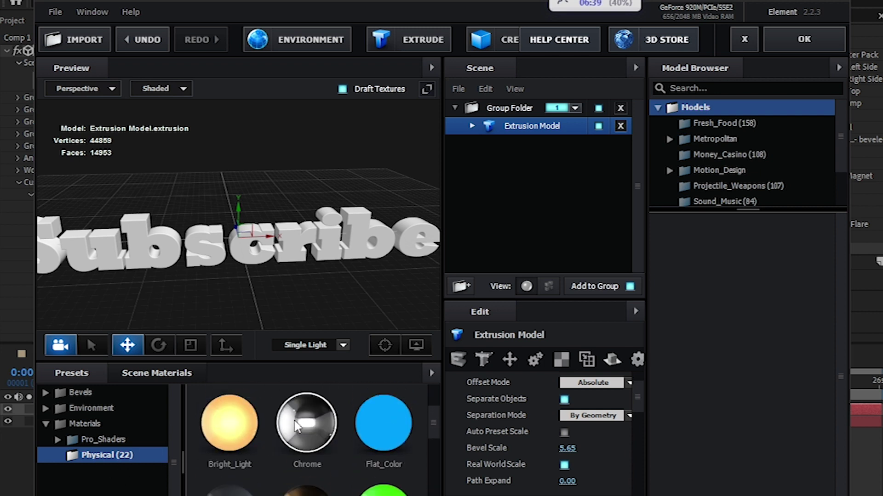
pyautogui.moveTo(274, 305)
pyautogui.mouseDown()
pyautogui.moveTo(301, 282)
pyautogui.moveTo(274, 282)
pyautogui.moveTo(316, 244)
pyautogui.moveTo(385, 340)
pyautogui.moveTo(335, 314)
pyautogui.moveTo(262, 191)
pyautogui.moveTo(345, 241)
pyautogui.moveTo(264, 308)
pyautogui.mouseUp()
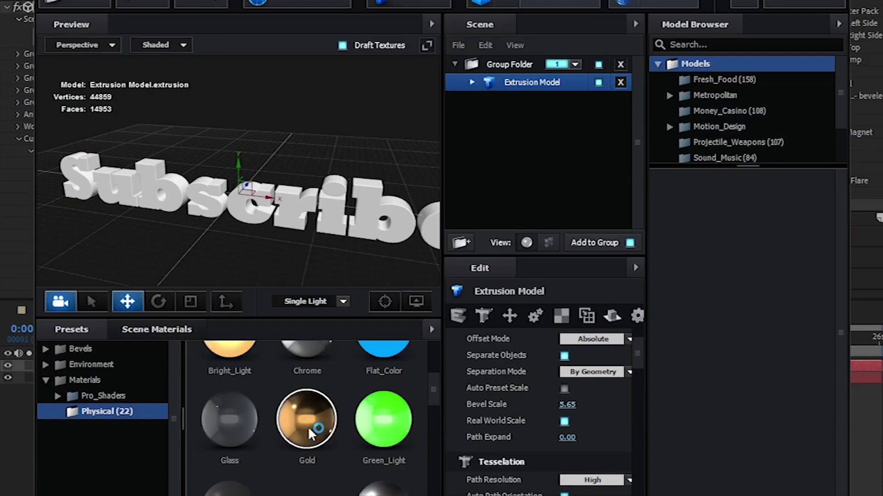
pyautogui.doubleClick(98, 400)
pyautogui.scroll(-2, 97, 400)
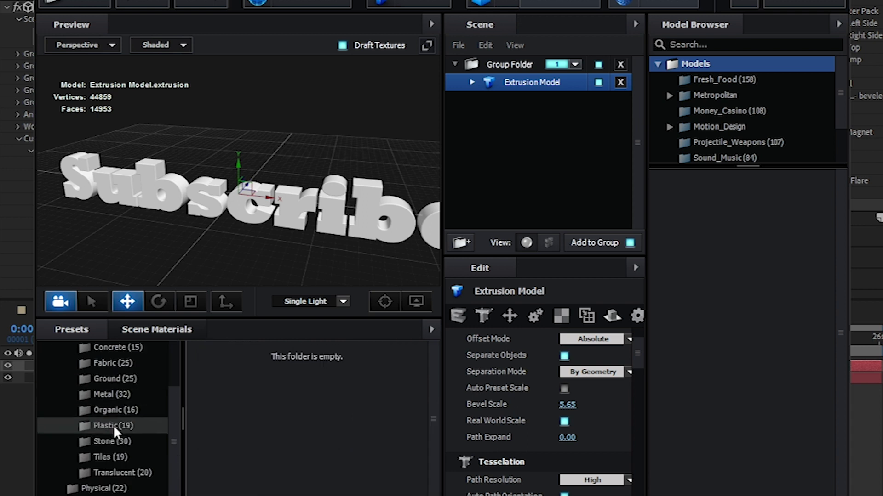
pyautogui.click(131, 473)
pyautogui.scroll(3, 280, 400)
pyautogui.scroll(-2, 377, 411)
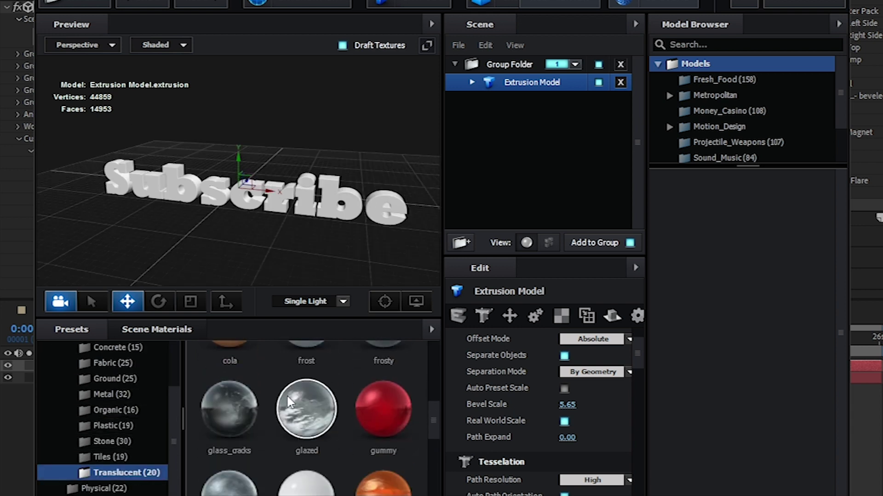
pyautogui.click(377, 411)
# Open the gummy material's Refraction settings and set Illumination Intensity to 129%.
pyautogui.moveTo(258, 252); pyautogui.dragTo(294, 284)
pyautogui.scroll(3, 294, 287)
pyautogui.click(472, 82)
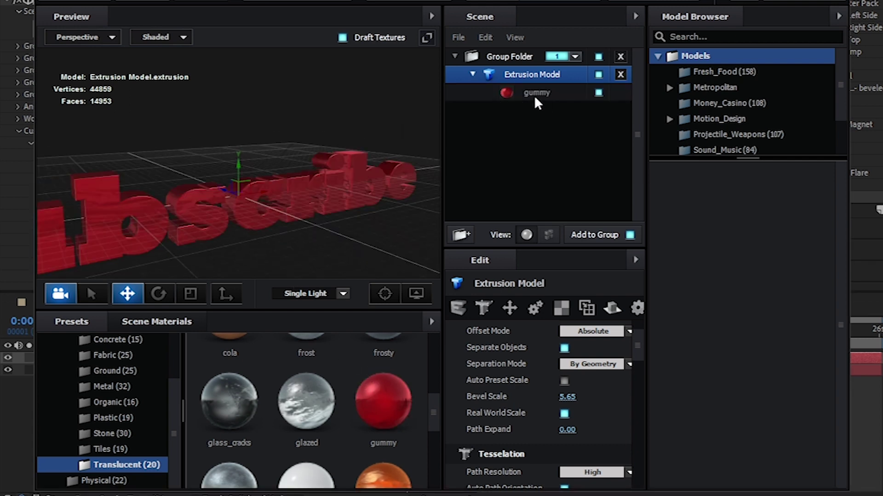
pyautogui.click(534, 94)
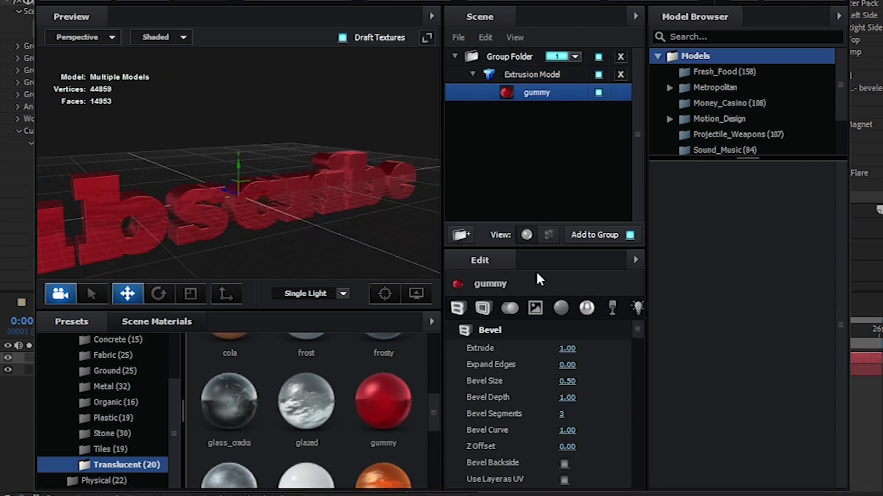
pyautogui.click(613, 307)
pyautogui.scroll(-3, 578, 373)
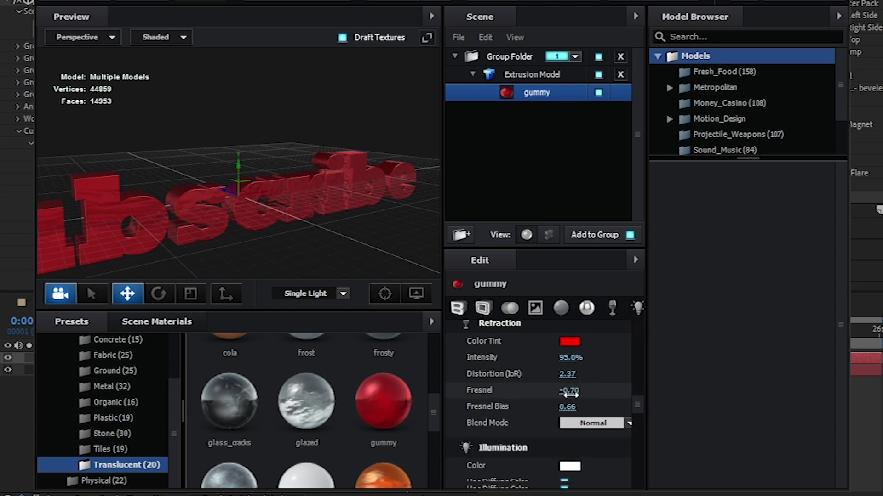
pyautogui.scroll(5, 553, 399)
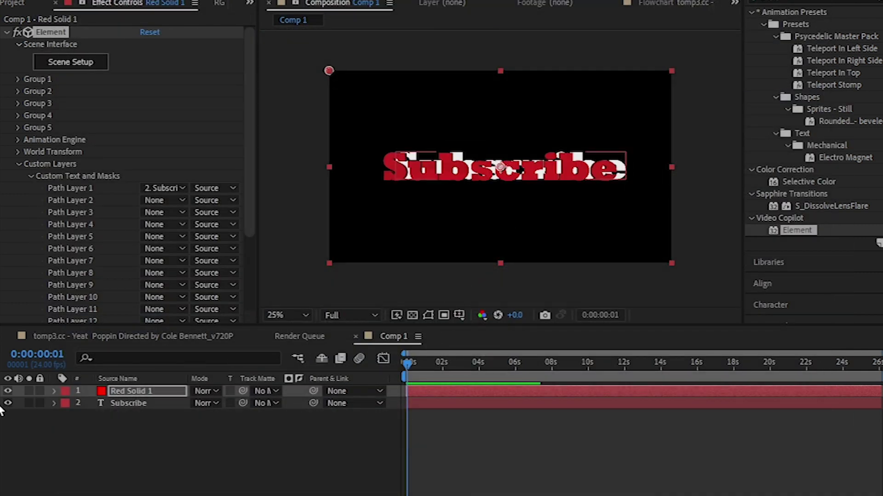
# Hide the Subscribe text layer and enable Multi-Object under Group 1 > Particle Look.
pyautogui.click(9, 404)
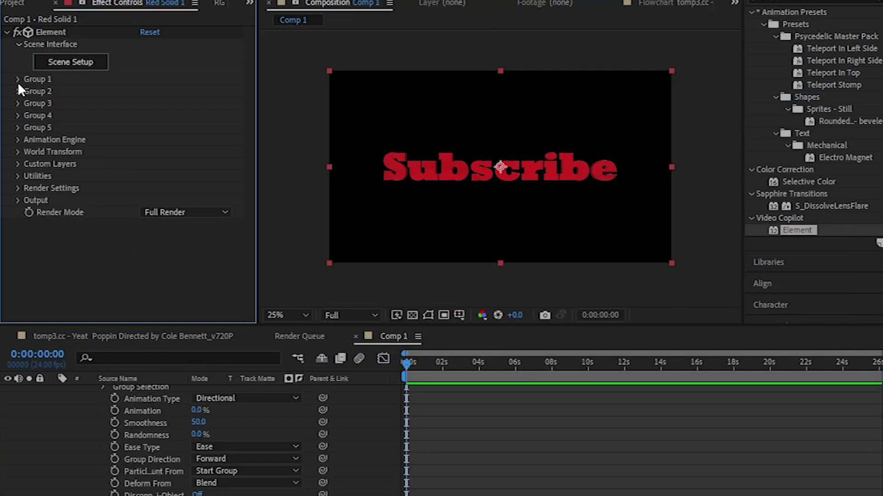
pyautogui.click(18, 80)
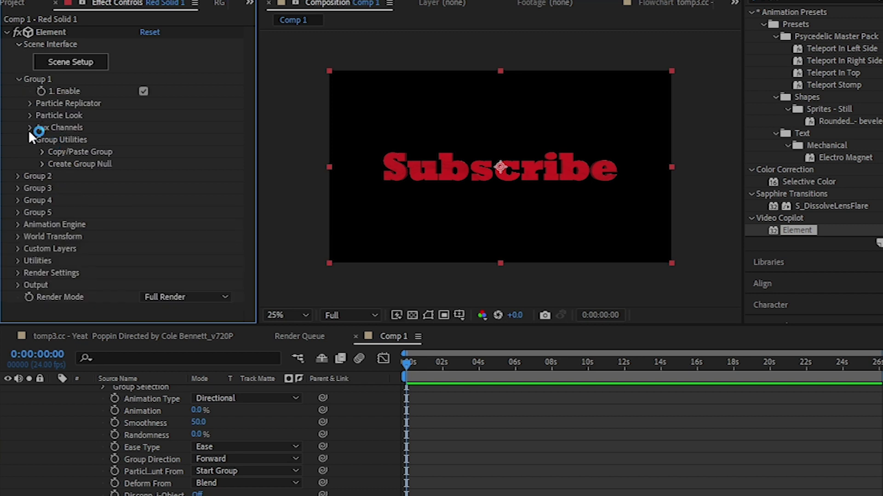
pyautogui.click(31, 115)
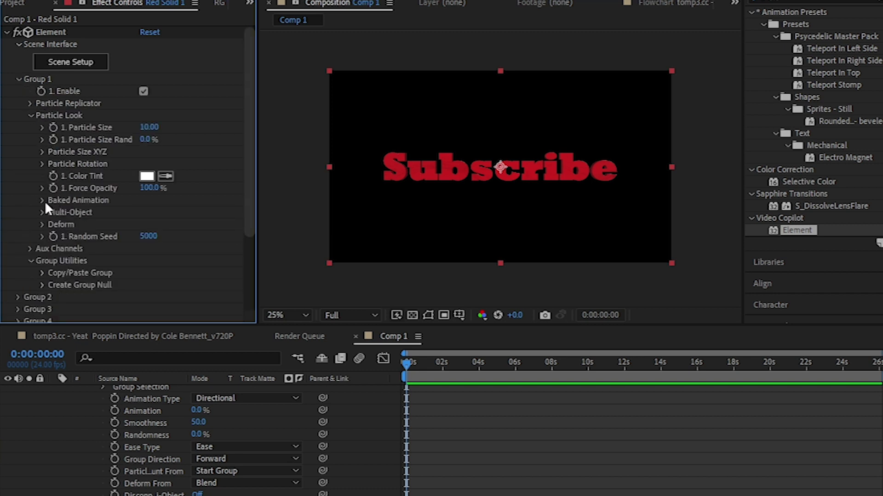
pyautogui.click(41, 212)
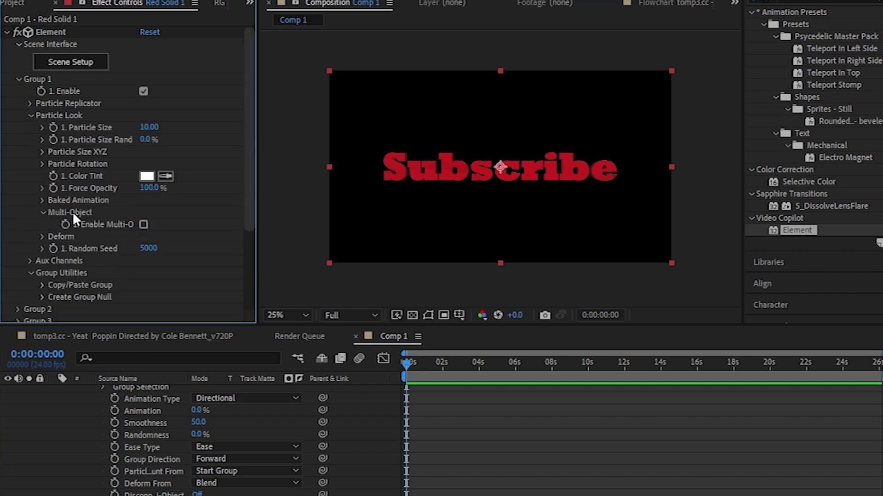
pyautogui.click(144, 224)
# Set Multi-Object Rotation Random Multi to 46°.
pyautogui.scroll(-5, 121, 230)
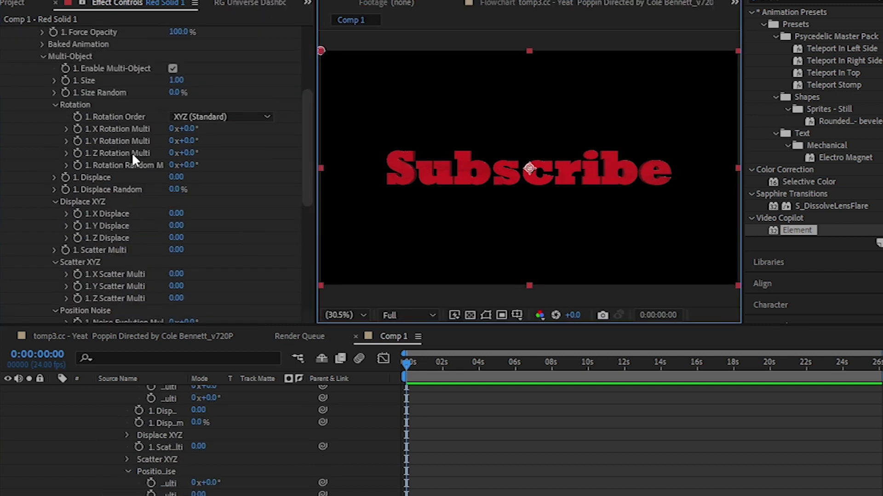
pyautogui.scroll(-1, 143, 155)
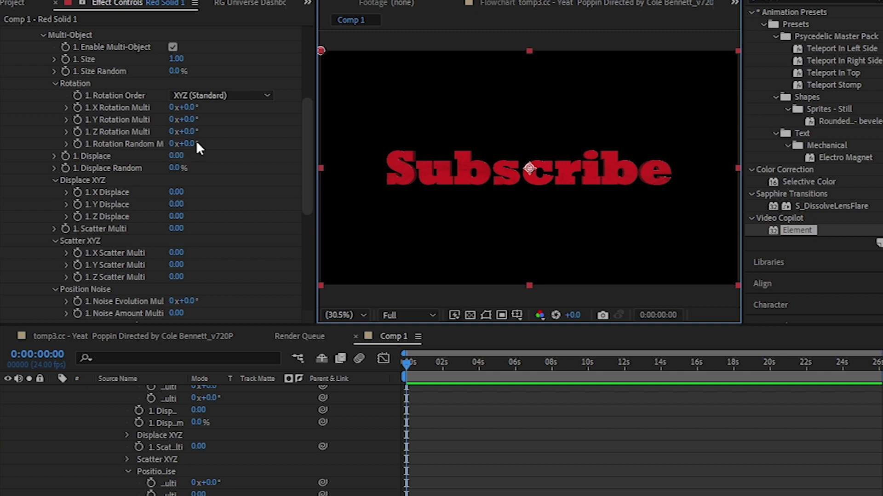
pyautogui.moveTo(187, 144); pyautogui.dragTo(220, 147)
pyautogui.scroll(4, 54, 65)
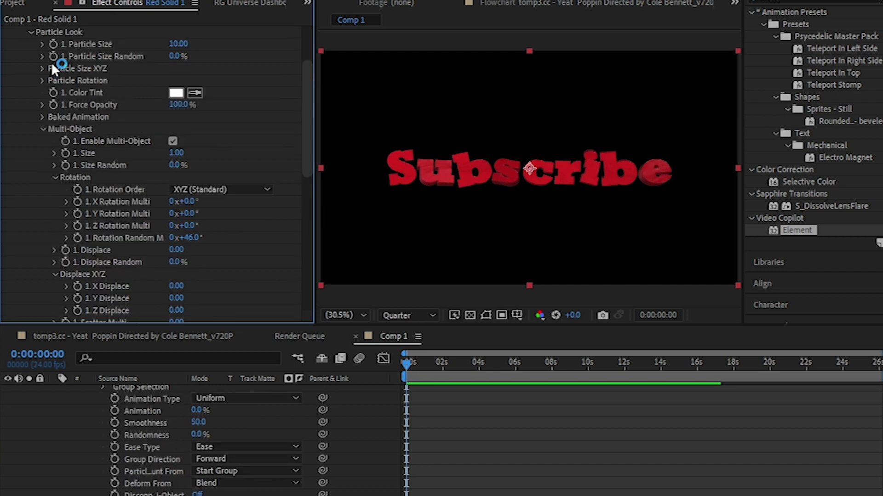
pyautogui.click(31, 32)
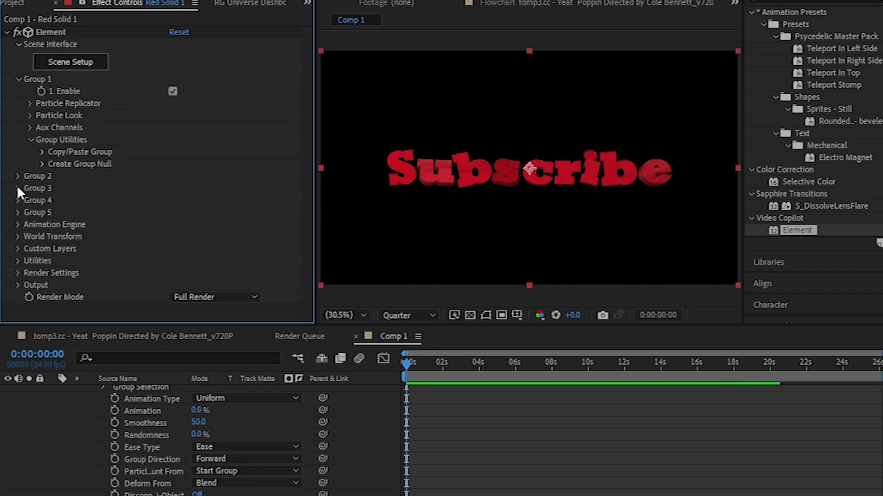
# Enable the Animation Engine with Uniform type and set Animation to 60% at 0:00.
pyautogui.click(17, 224)
pyautogui.scroll(-5, 64, 238)
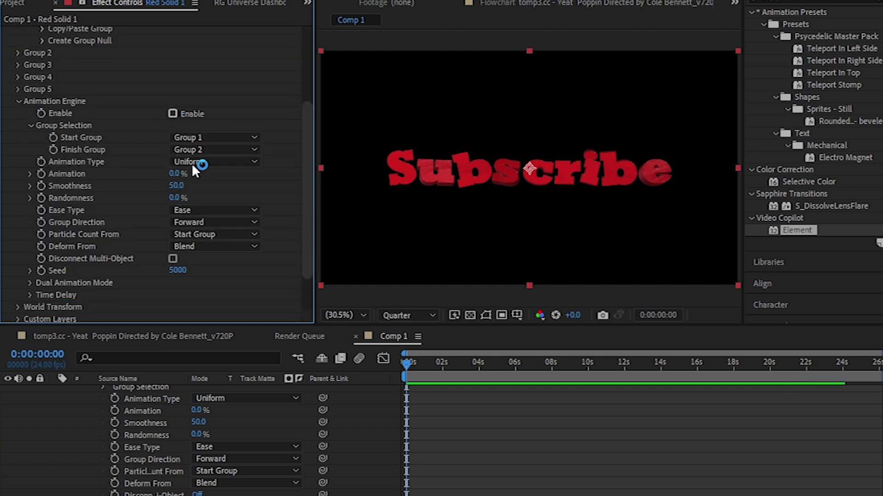
pyautogui.click(193, 165)
pyautogui.click(197, 174)
pyautogui.moveTo(177, 179)
pyautogui.mouseDown()
pyautogui.moveTo(225, 179)
pyautogui.moveTo(173, 177)
pyautogui.mouseUp()
pyautogui.click(175, 174)
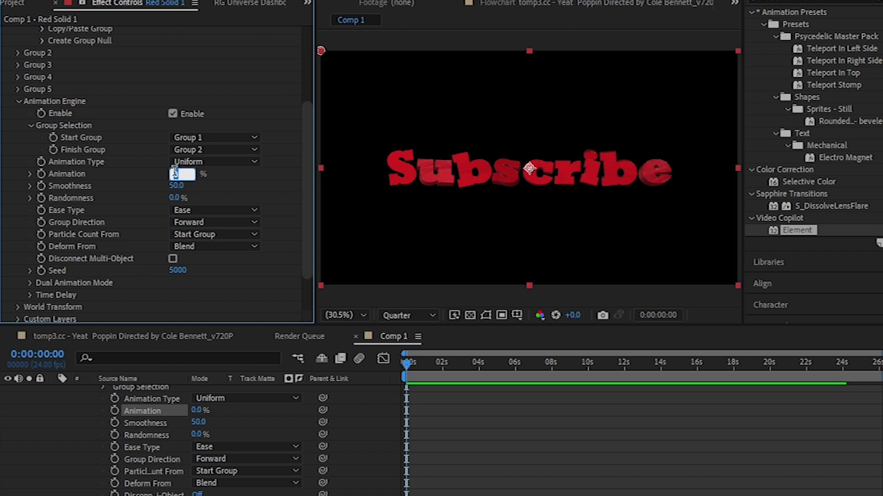
pyautogui.press('Return')
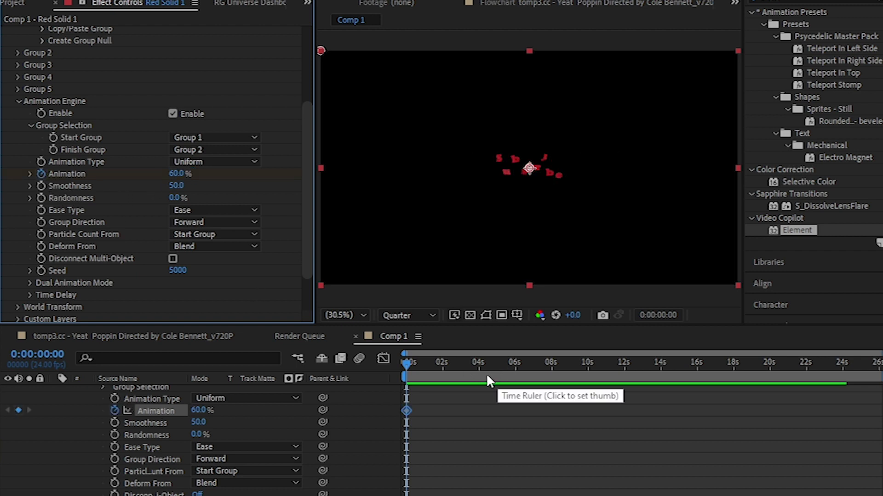
# Keyframe Animation to 0% at about 3 s, move that keyframe to about 1.5 s, and preview.
pyautogui.click(462, 376)
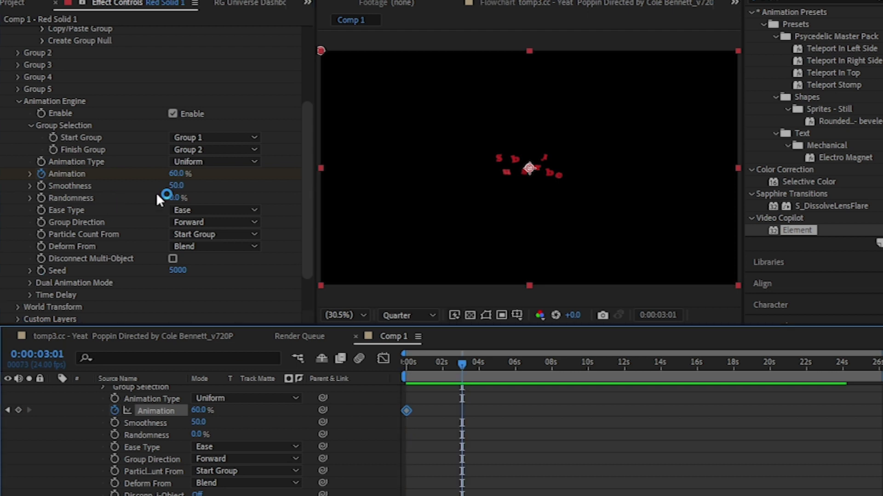
pyautogui.moveTo(175, 174); pyautogui.dragTo(218, 287)
pyautogui.moveTo(461, 411); pyautogui.dragTo(433, 411)
pyautogui.click(391, 381)
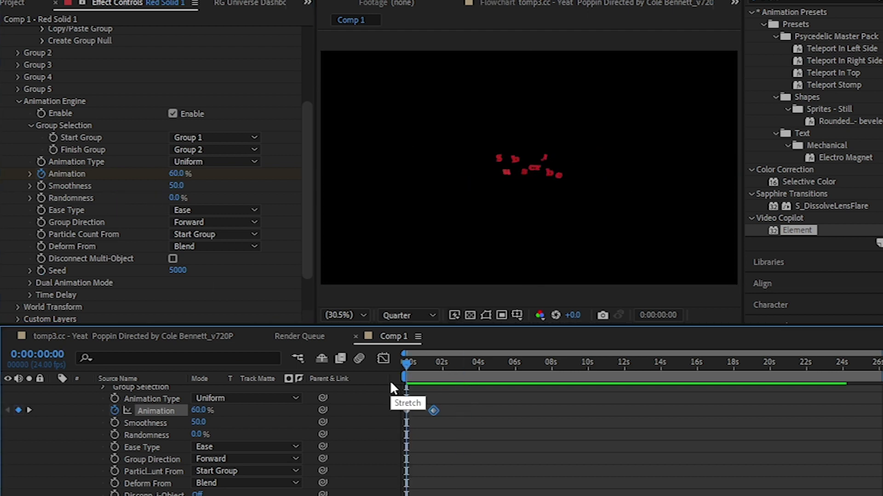
pyautogui.press('space')
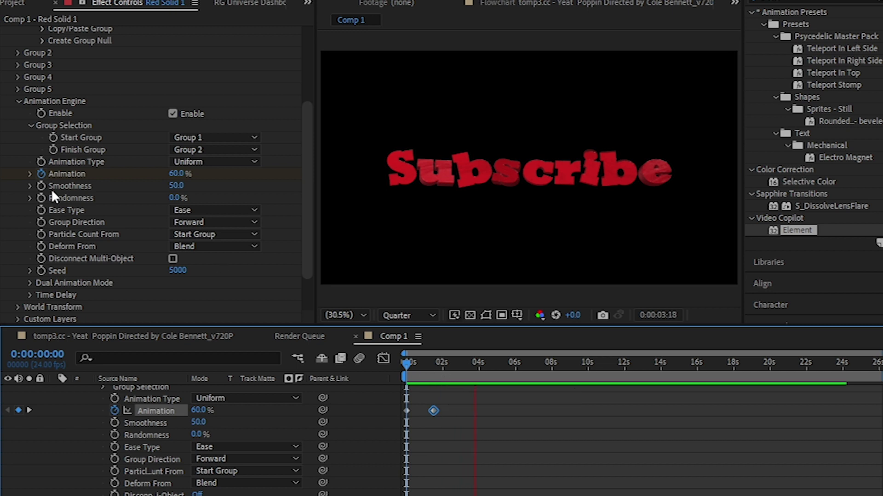
pyautogui.scroll(-1, 21, 273)
pyautogui.scroll(5, 92, 266)
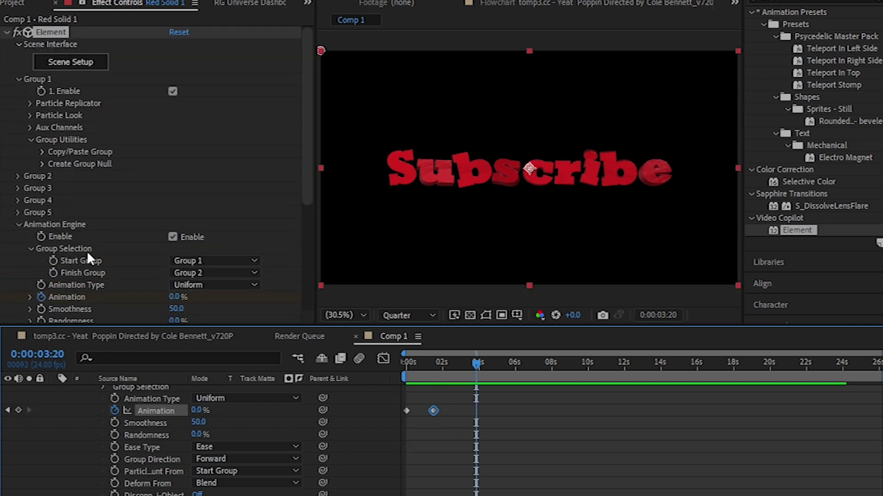
pyautogui.click(27, 115)
# Set a Rotation Random Multi keyframe at 46° at the start of the timeline.
pyautogui.scroll(-3, 31, 165)
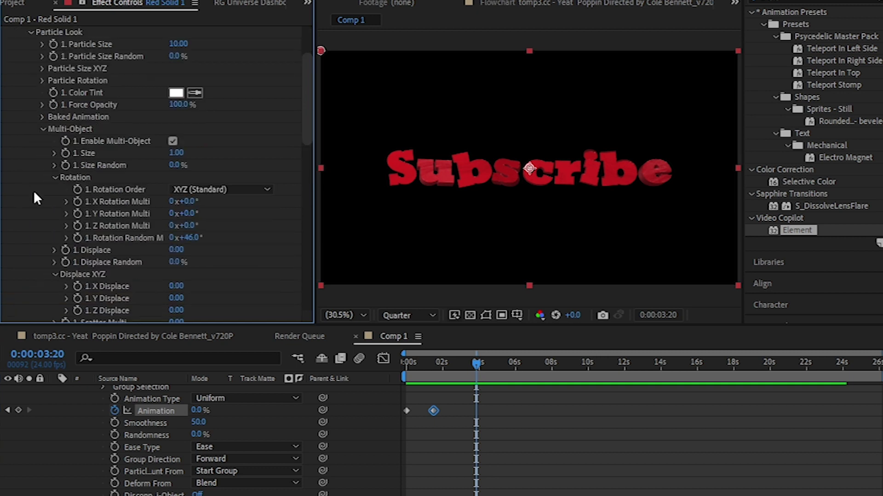
pyautogui.scroll(-2, 60, 198)
pyautogui.press('Home')
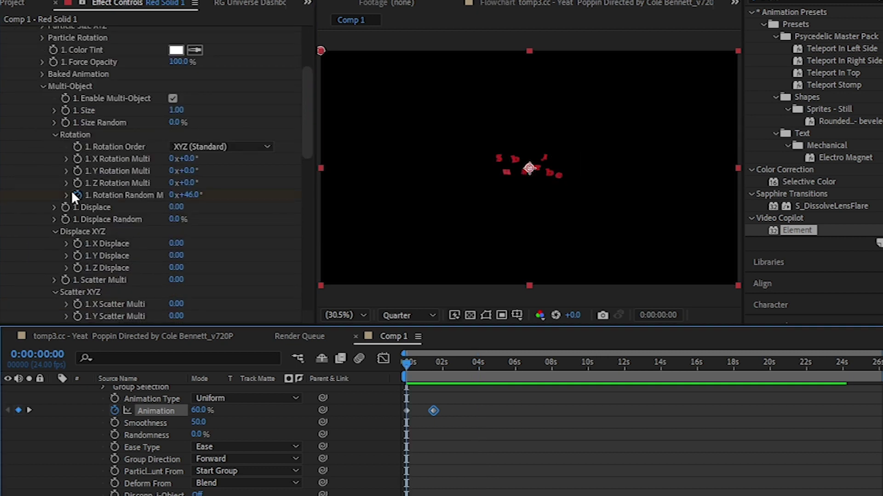
pyautogui.click(74, 193)
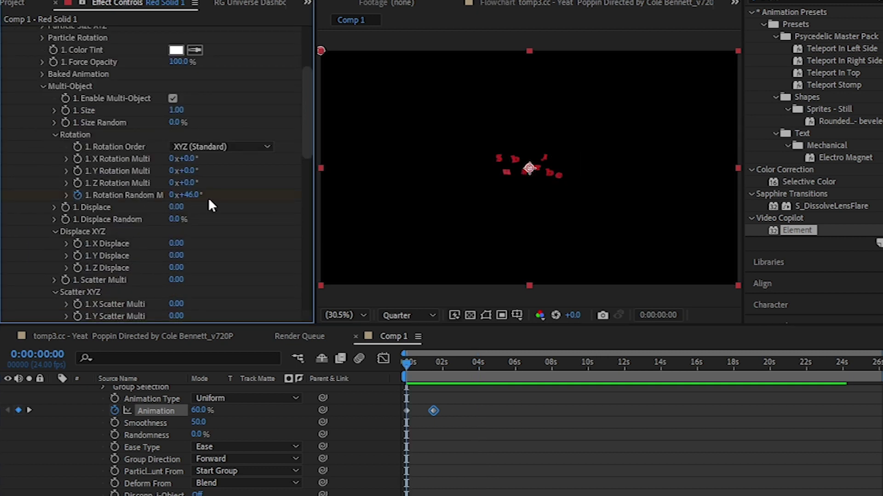
# Keyframe Rotation Random Multi to 91° later in the timeline, then preview the animation.
pyautogui.click(562, 367)
pyautogui.moveTo(183, 196); pyautogui.dragTo(241, 198)
pyautogui.press('u')
pyautogui.press('Home')
pyautogui.press('space')
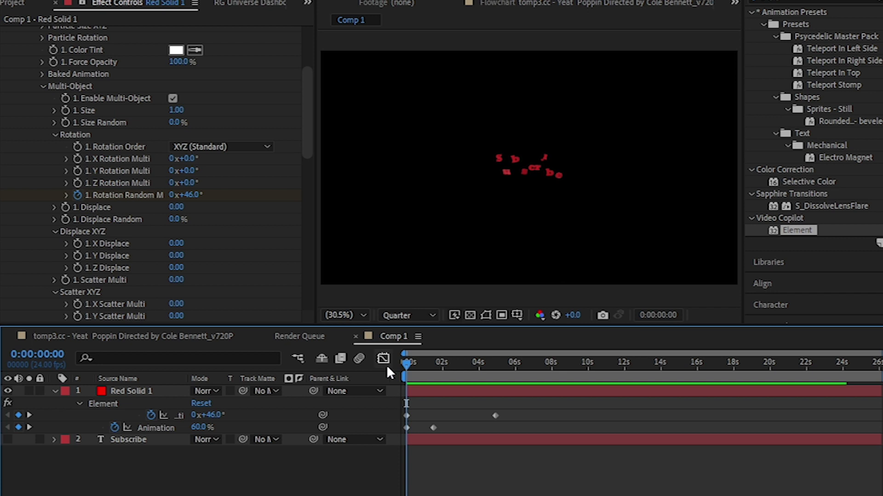